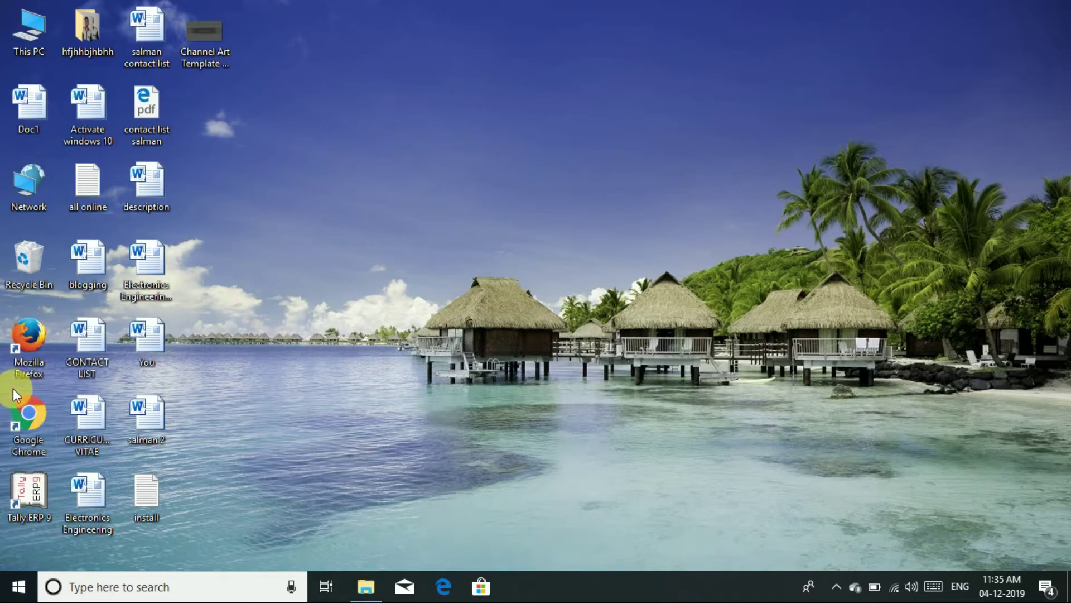
- Launch Chrome, search Google for 'i love pdf', and close the Magnifier
double_click(28, 420)
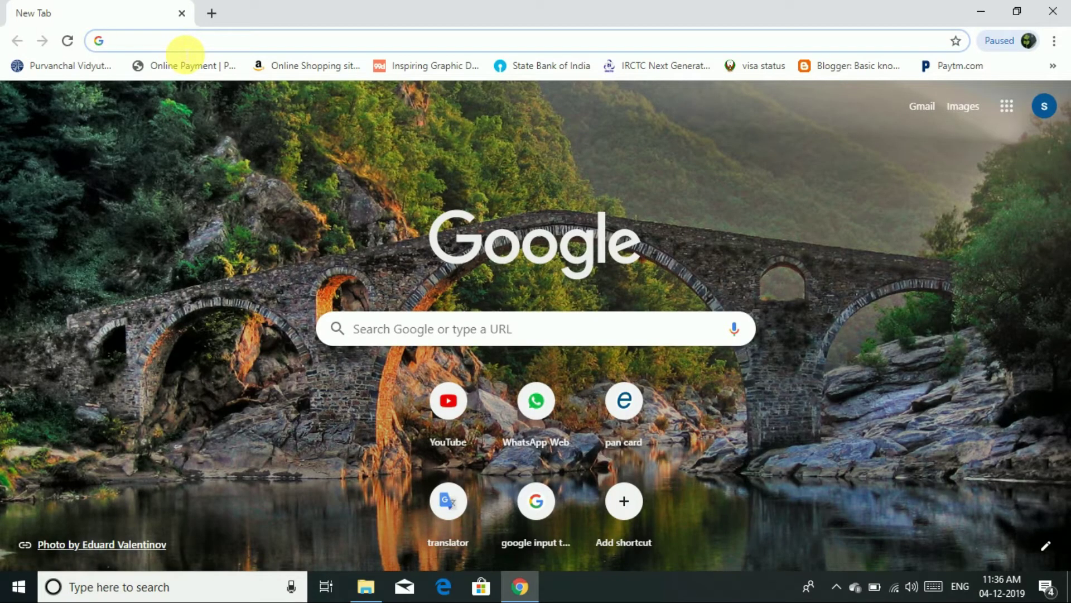
type("i ")
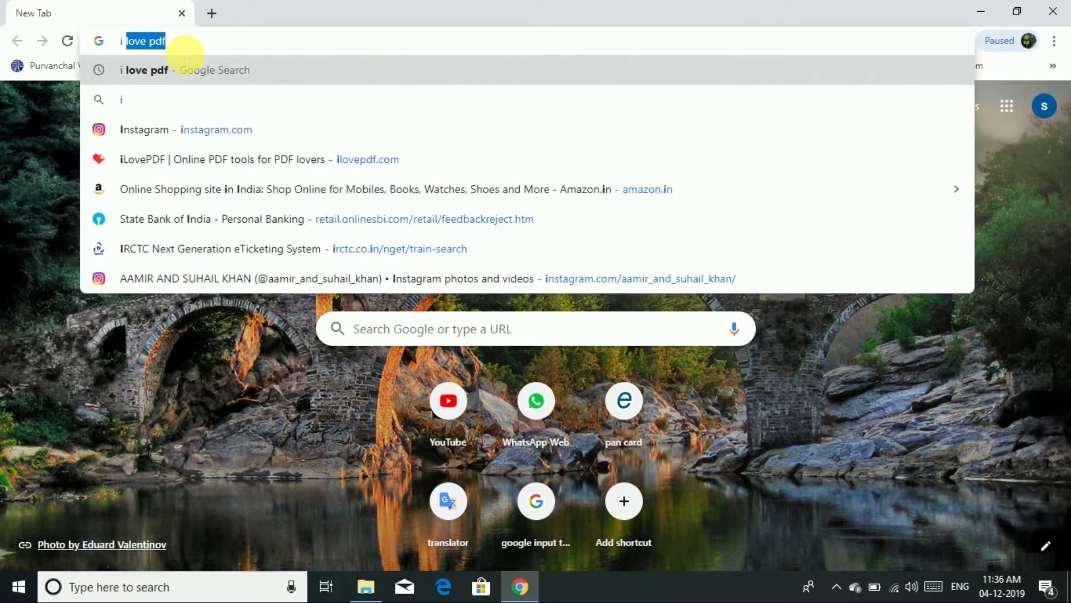
type("love ")
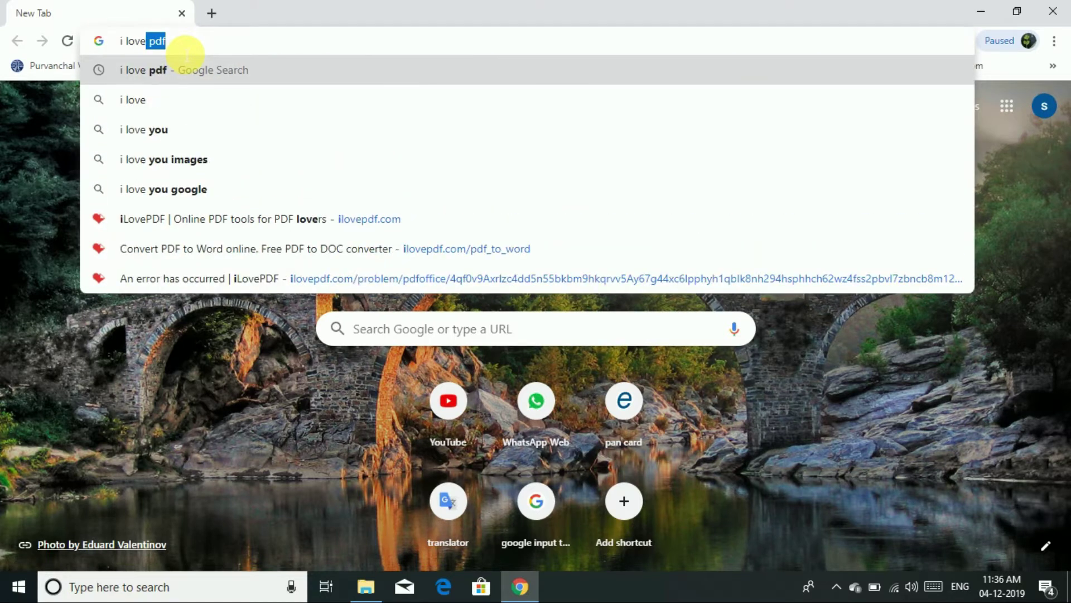
type("pdf")
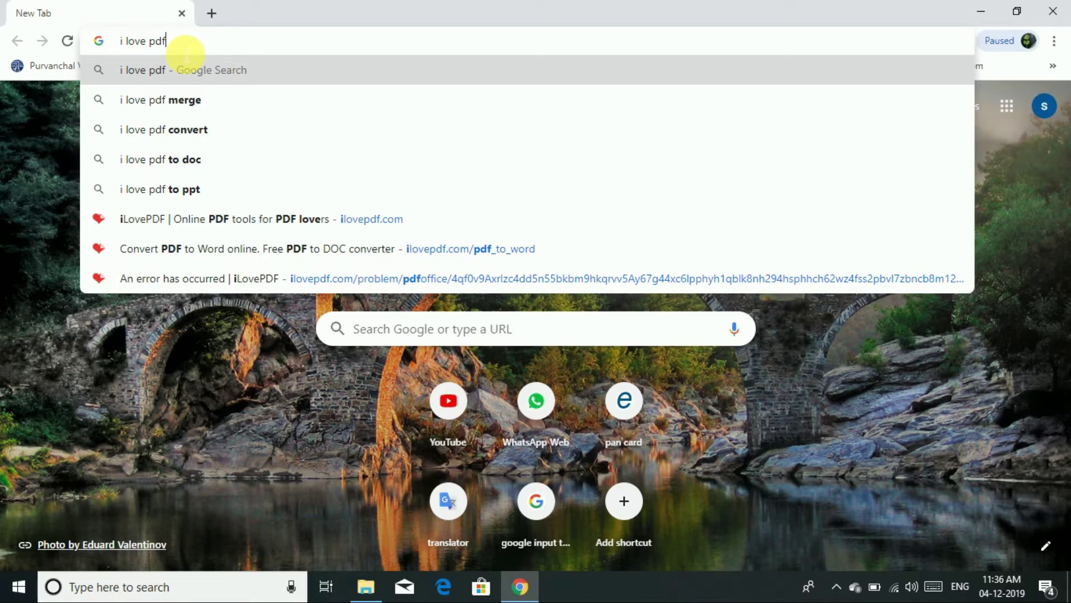
key("super+plus")
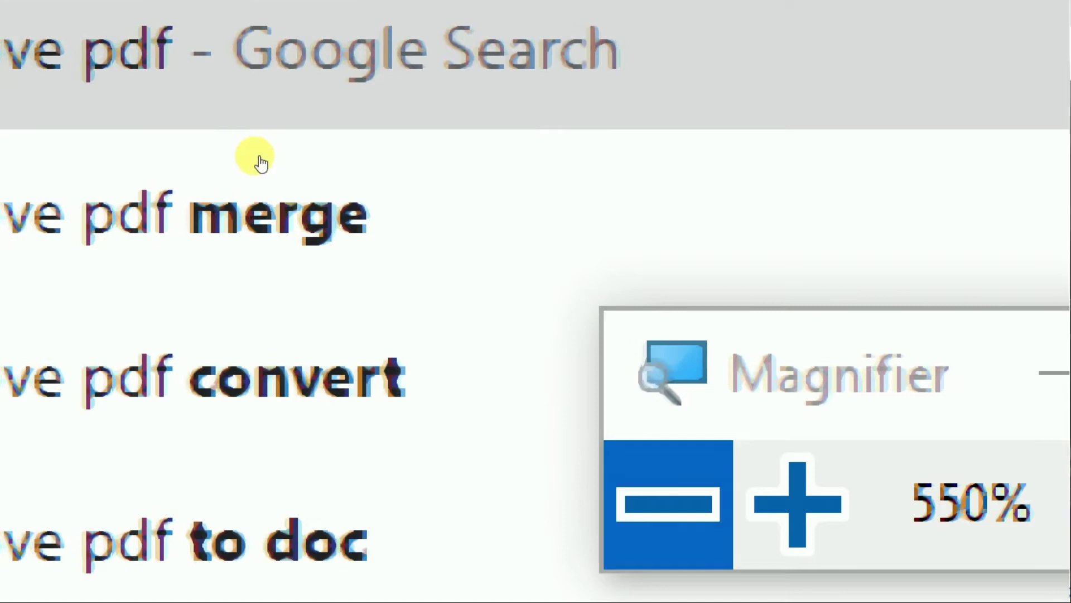
key("super+minus")
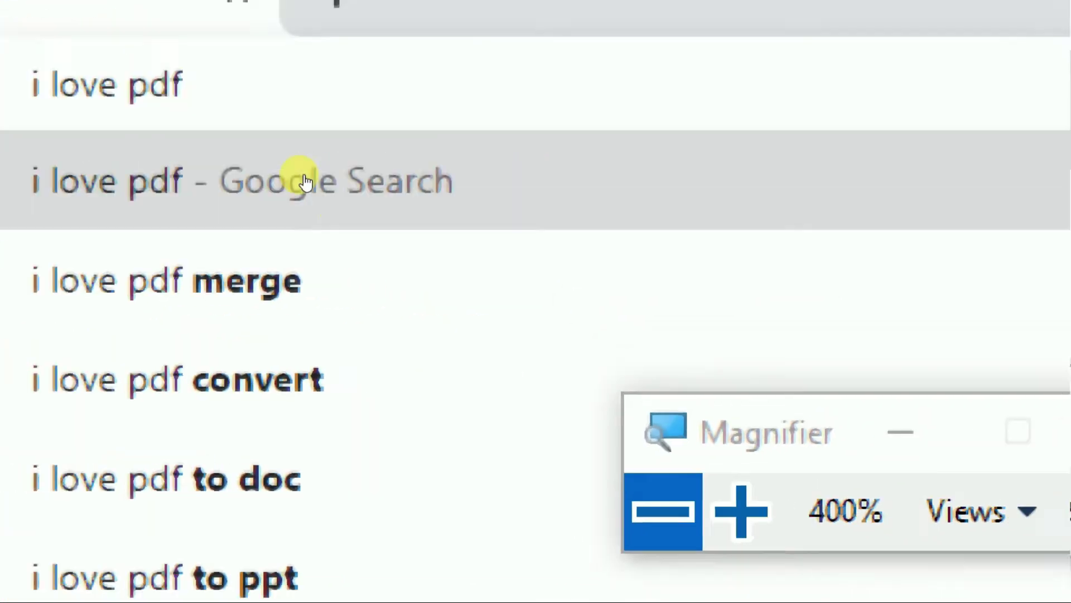
double_click(310, 169)
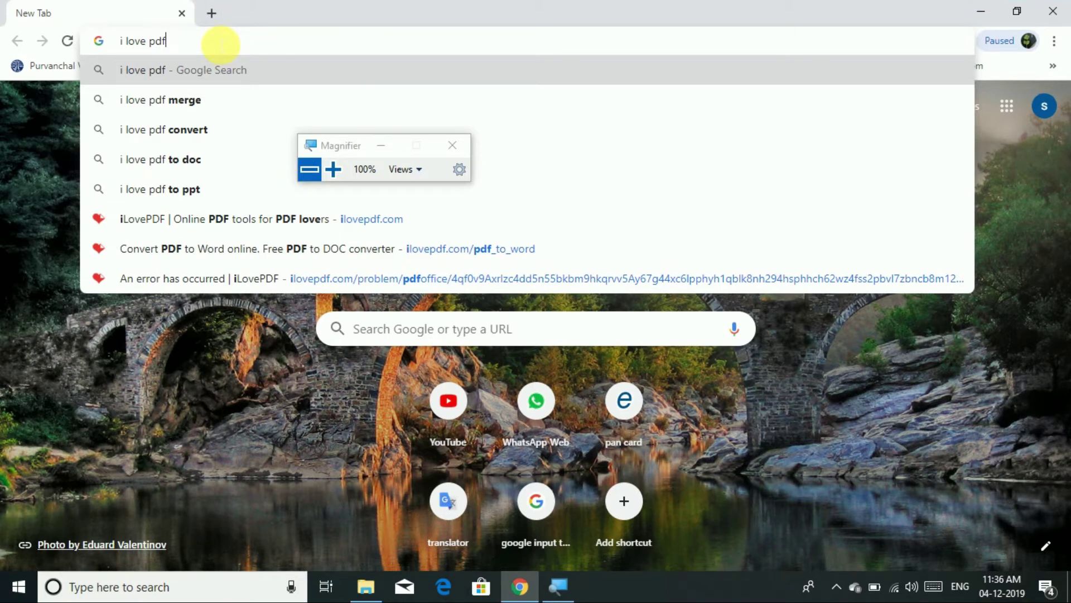
key("Return")
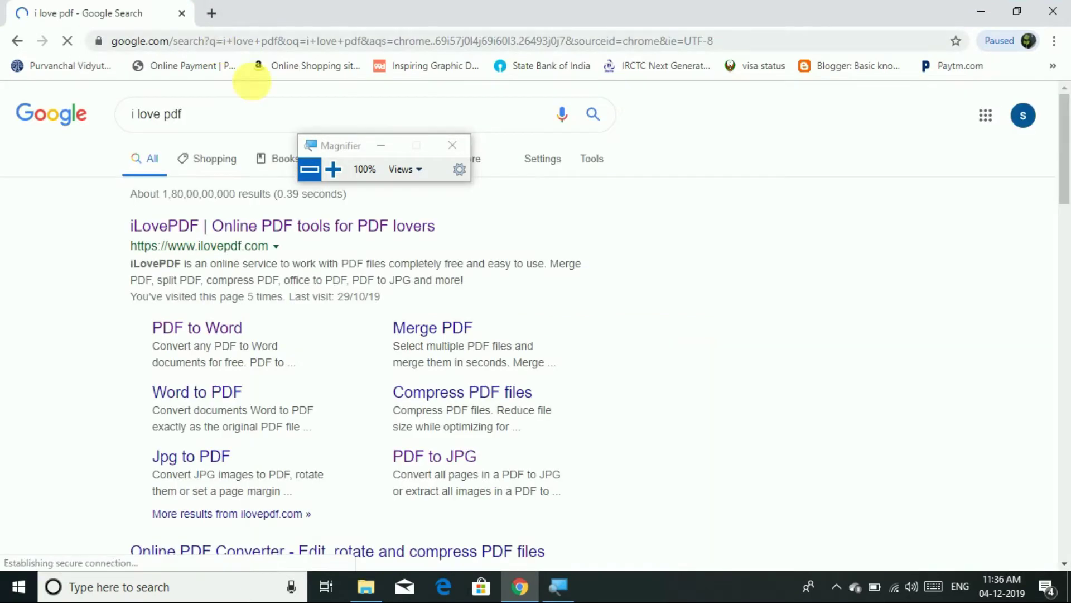
left_click(446, 144)
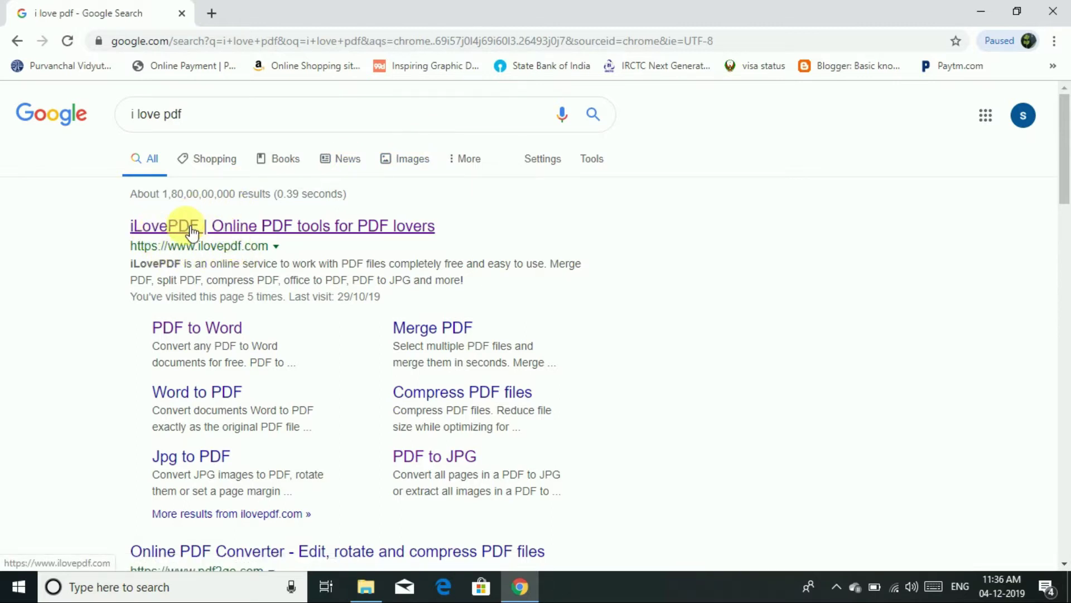
- Open the iLovePDF result and scroll through its tool cards before returning to the top
left_click(222, 235)
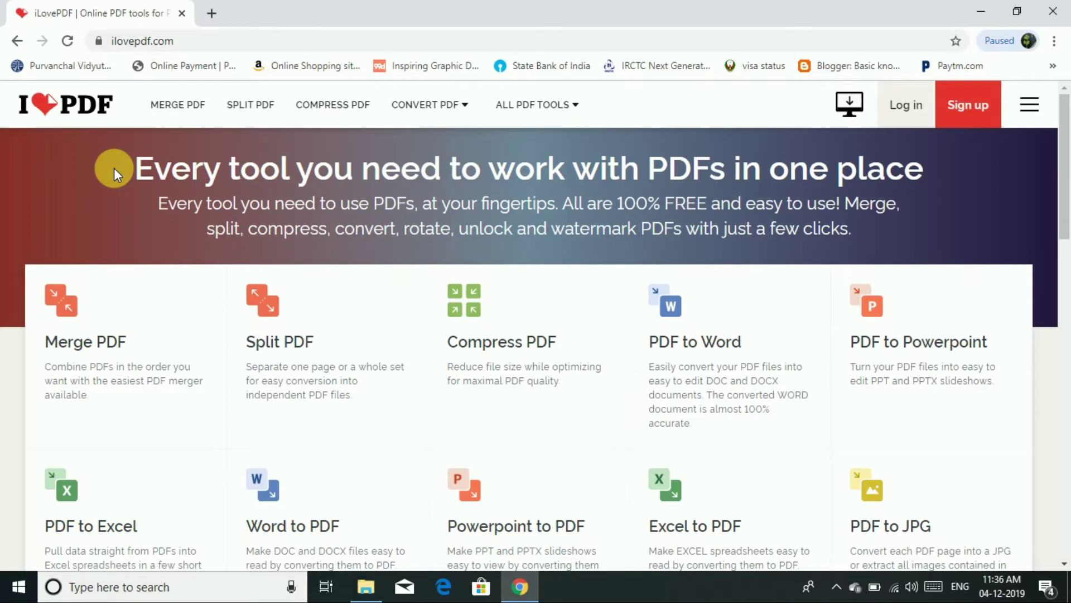
scroll(53, 267, "down", 1)
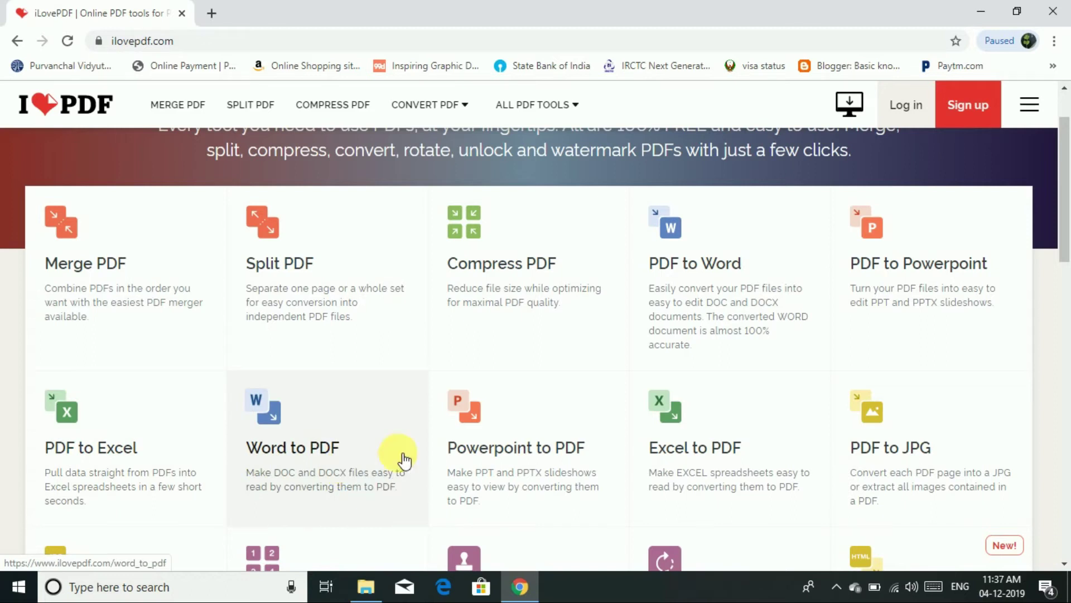
scroll(567, 452, "down", 3)
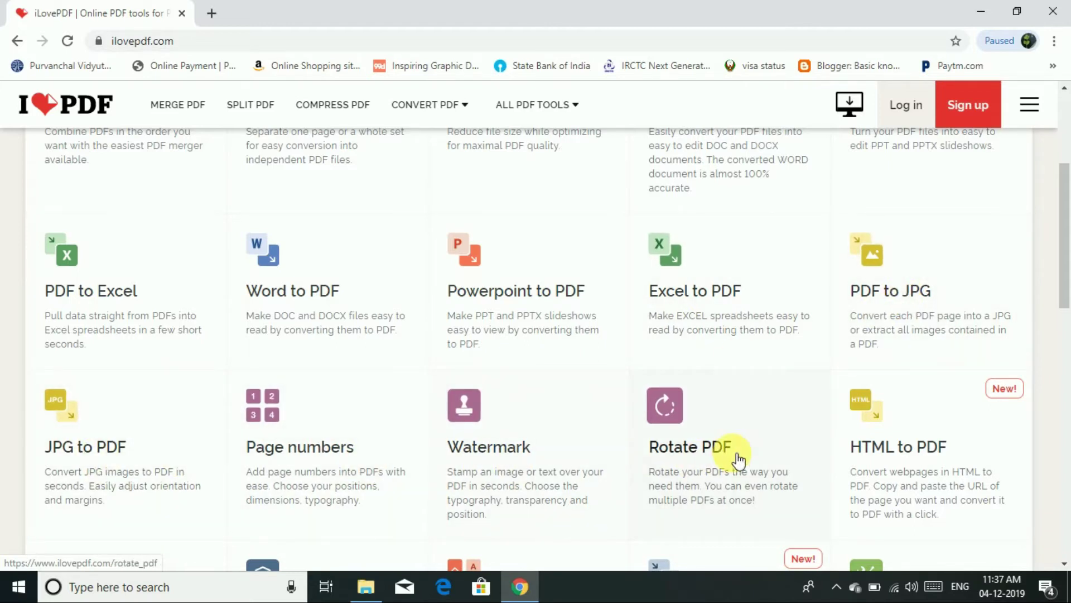
scroll(731, 449, "down", 3)
scroll(709, 438, "up", 2)
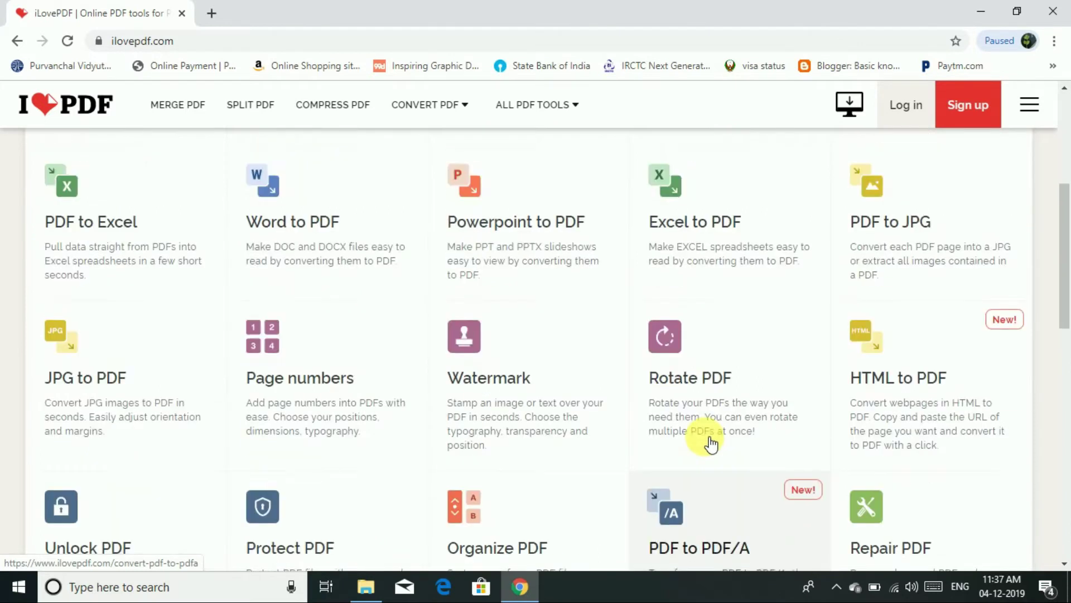
scroll(709, 438, "up", 5)
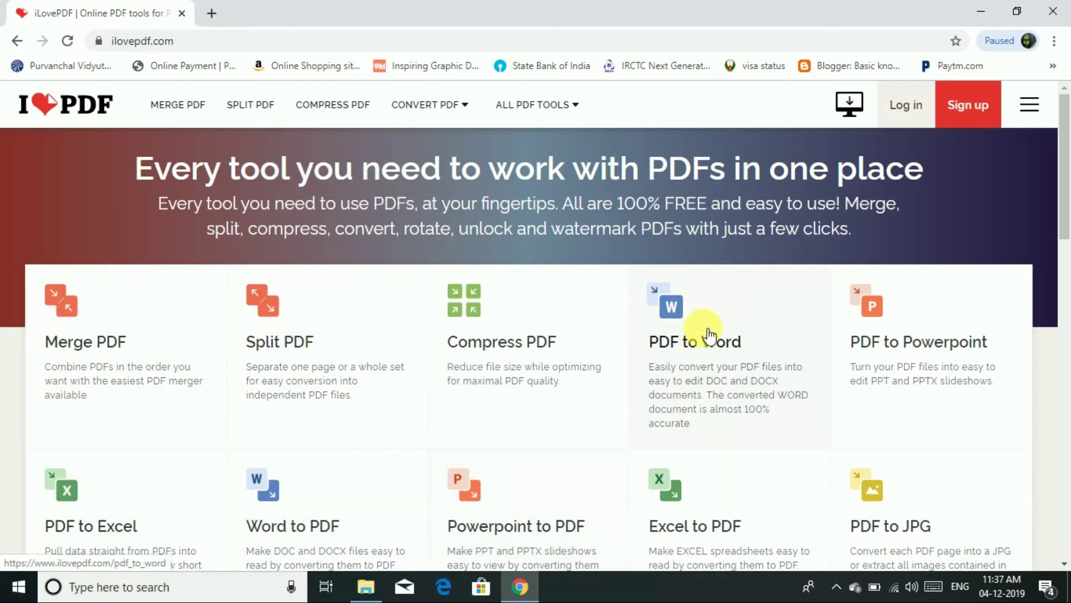
- Open PDF to Word and upload the contact list PDF from the Desktop
left_click(681, 322)
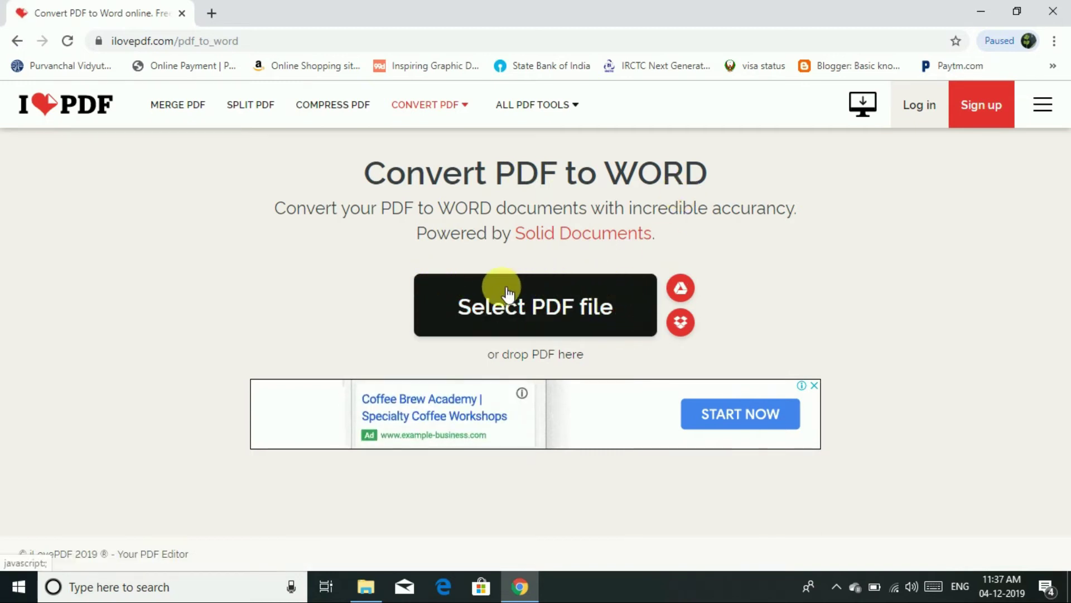
left_click(579, 314)
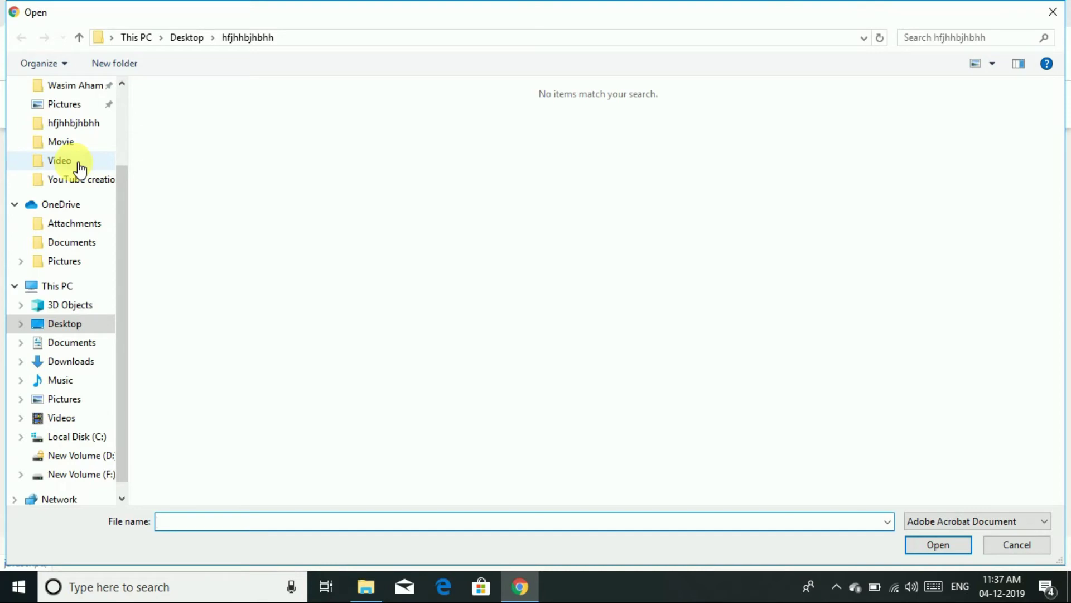
left_click(83, 325)
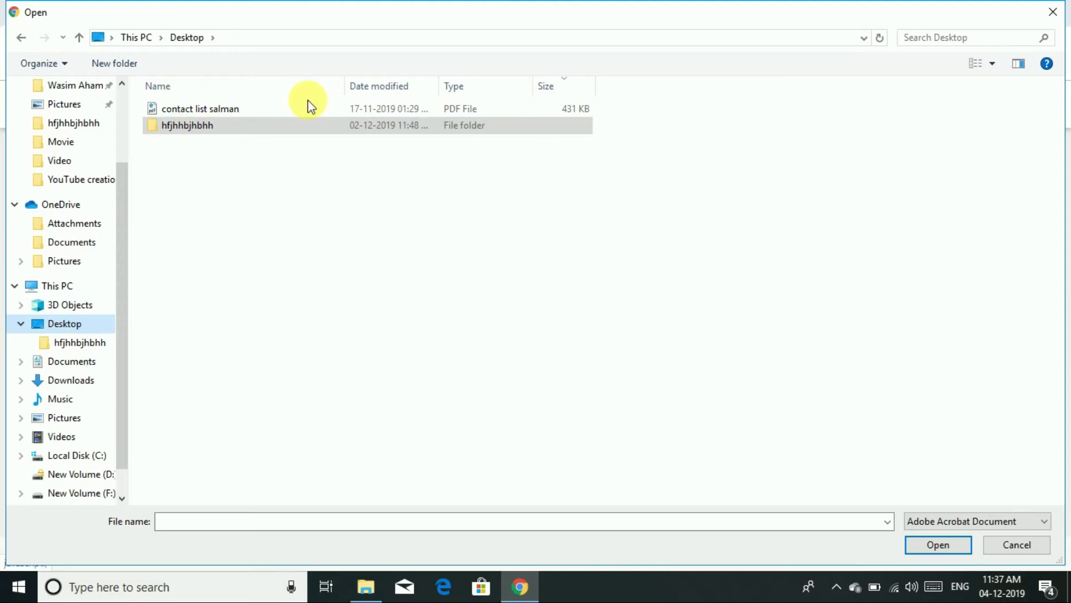
mouse_move(200, 108)
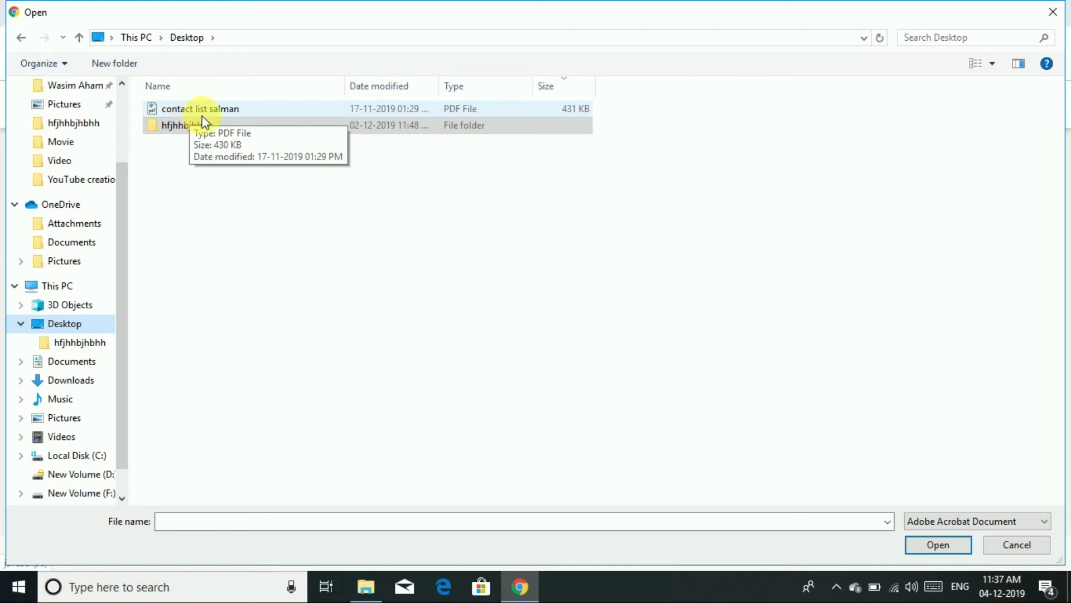
left_click(205, 108)
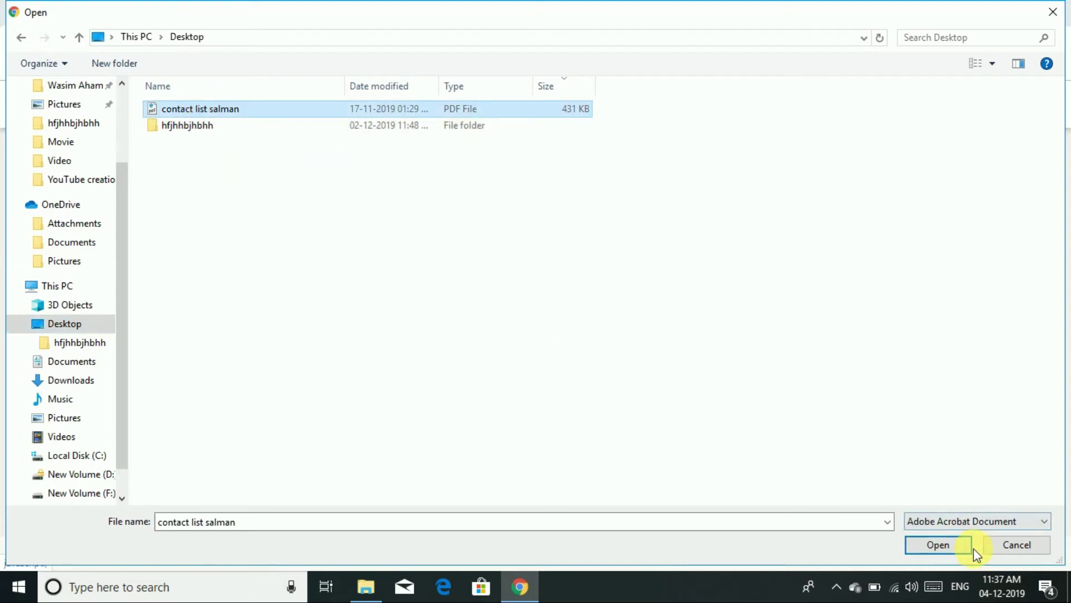
left_click(950, 541)
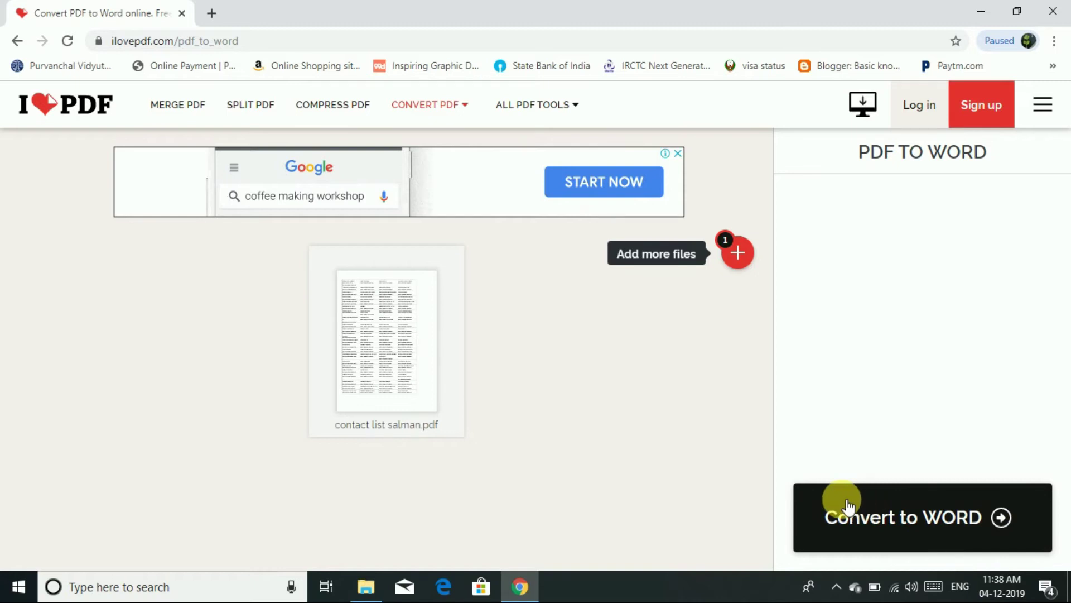
- Convert the contact list to Word, download the .docx and open it from the download shelf
left_click(943, 527)
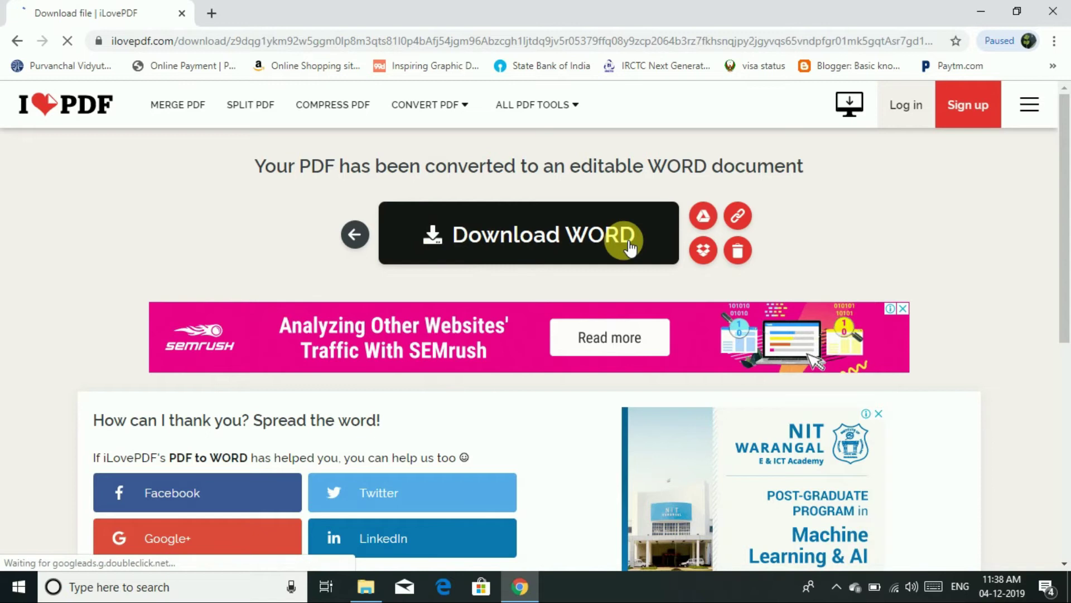
left_click(535, 234)
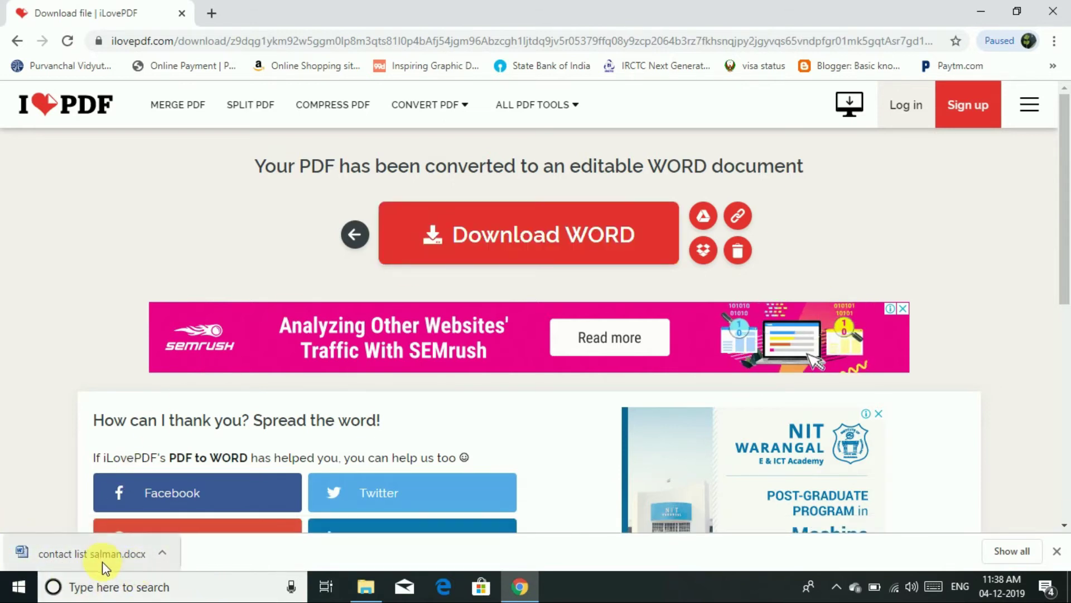
left_click(161, 555)
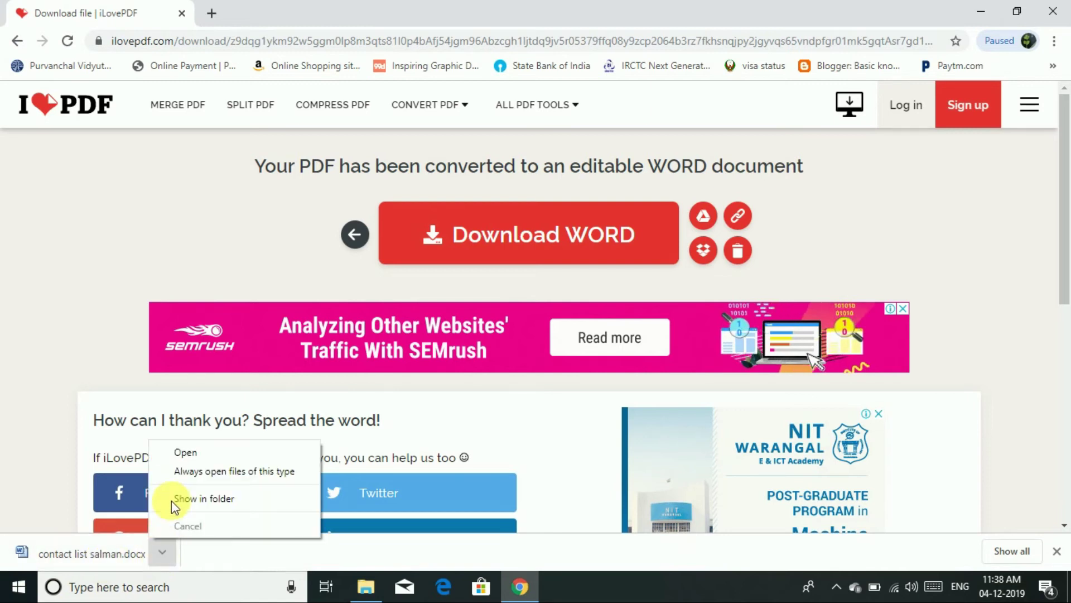
left_click(182, 455)
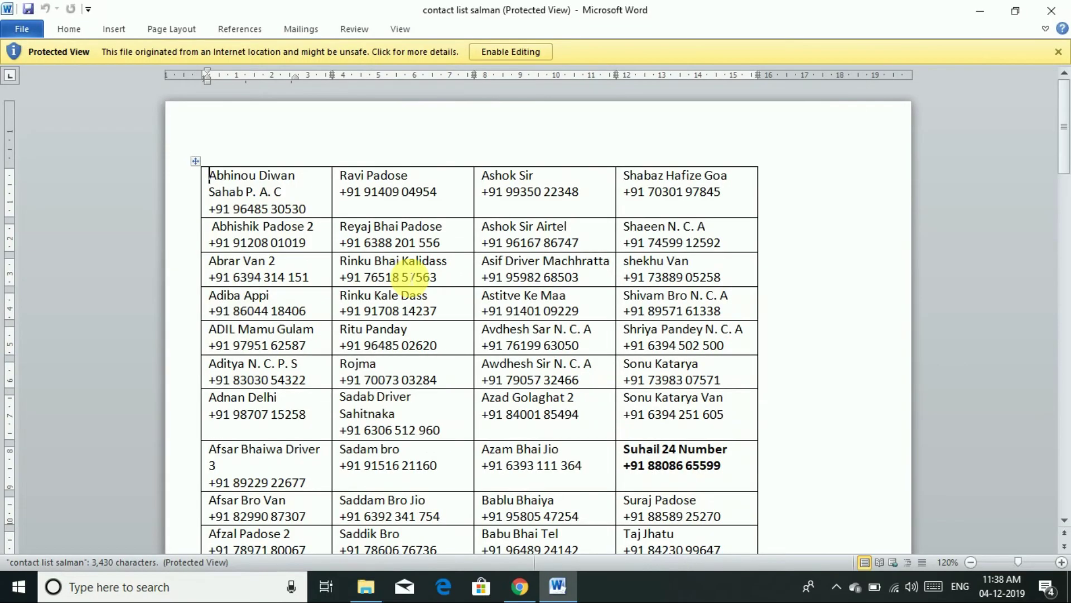
- Dismiss the Office activation notice, scroll through the contact table, then close Word
scroll(397, 272, "down", 3)
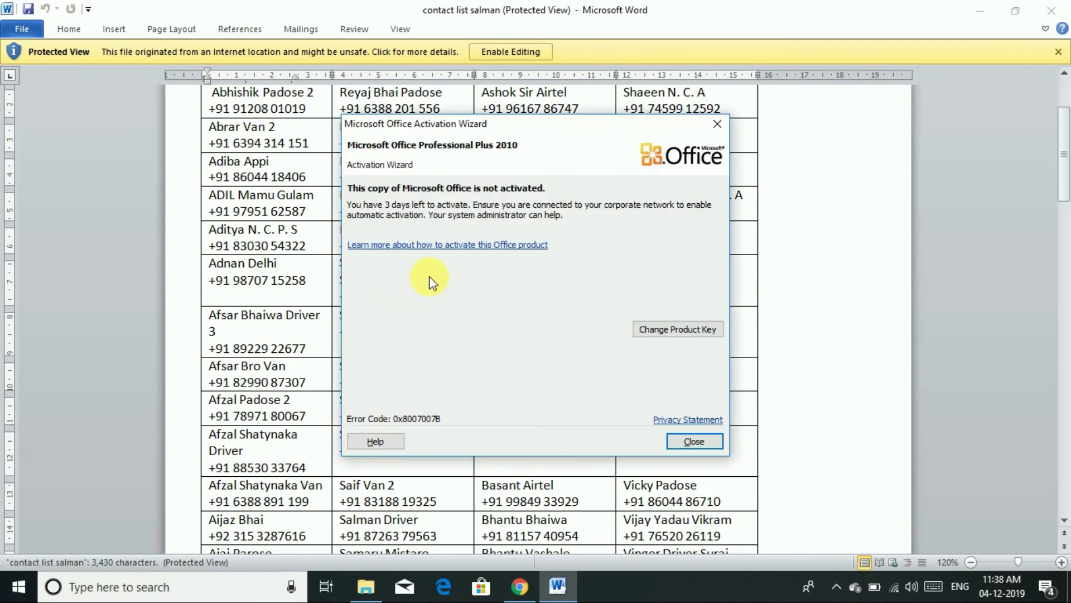
left_click(716, 125)
scroll(570, 306, "down", 2)
scroll(574, 309, "down", 3)
scroll(586, 311, "down", 4)
scroll(584, 302, "down", 5)
scroll(584, 302, "down", 5)
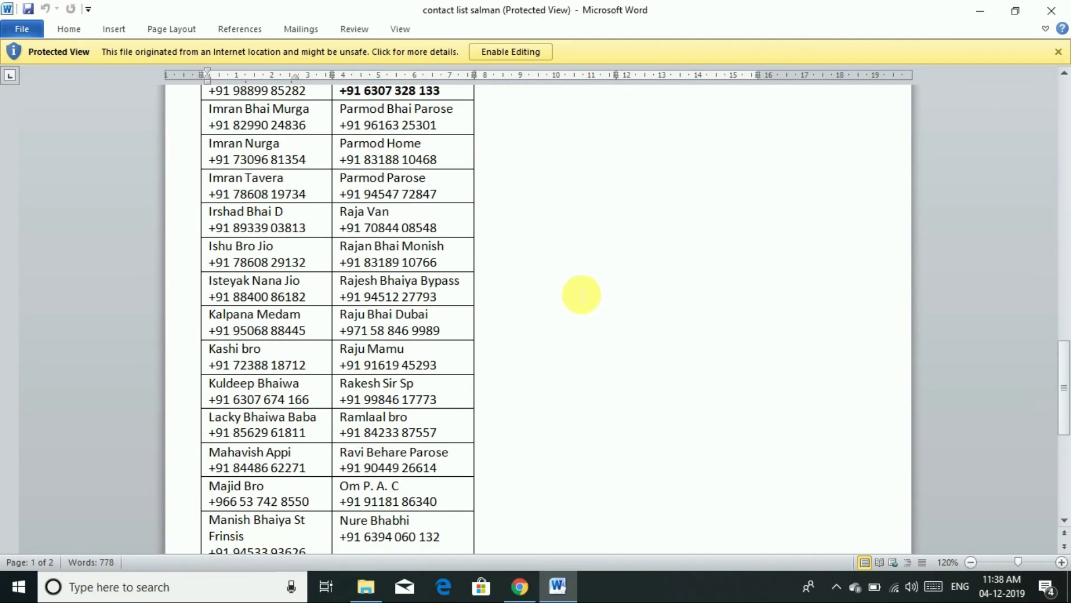
scroll(582, 294, "down", 5)
left_click(1051, 10)
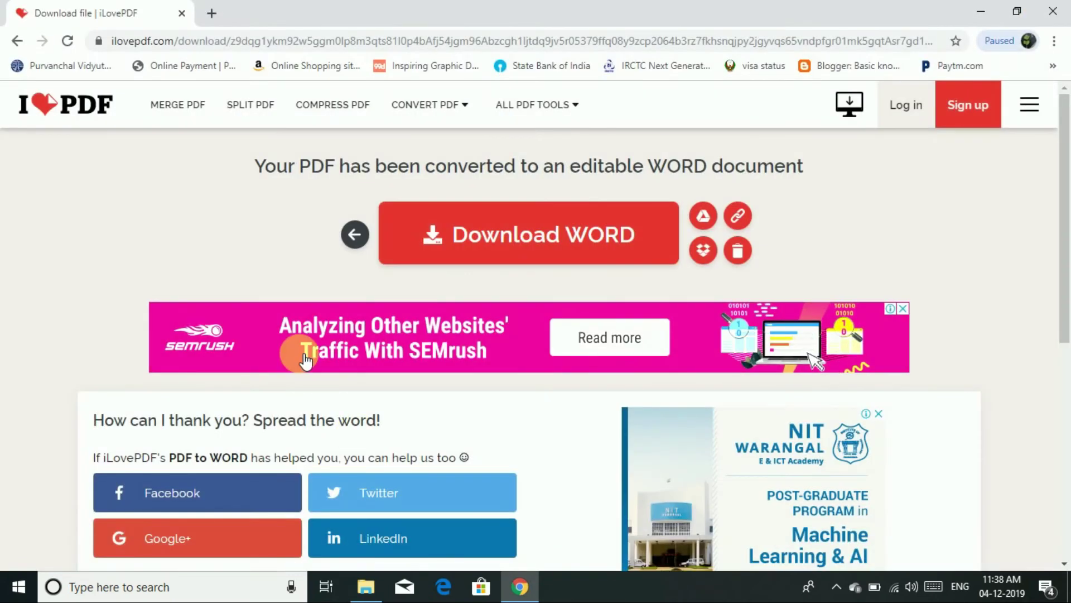
- Go back to the home page, open PDF to Powerpoint, cancel file selection, and return
left_click(17, 42)
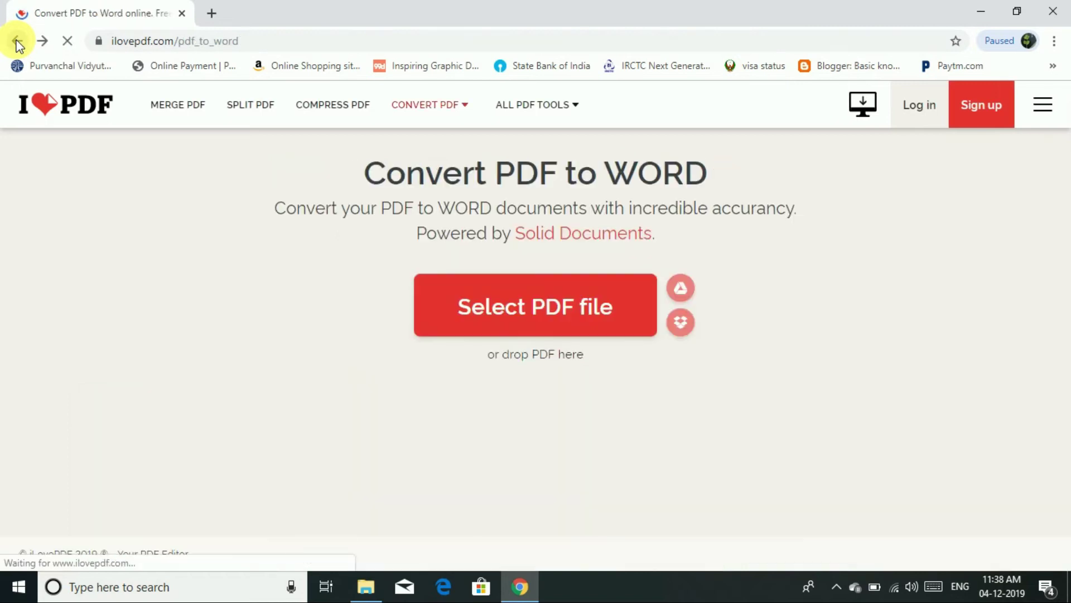
left_click(18, 42)
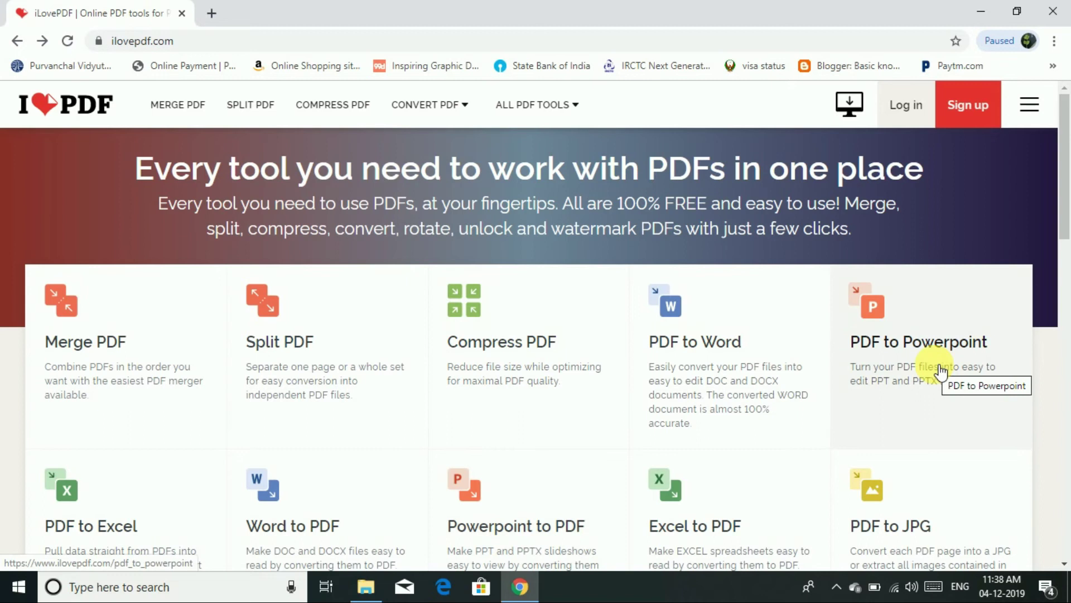
left_click(915, 329)
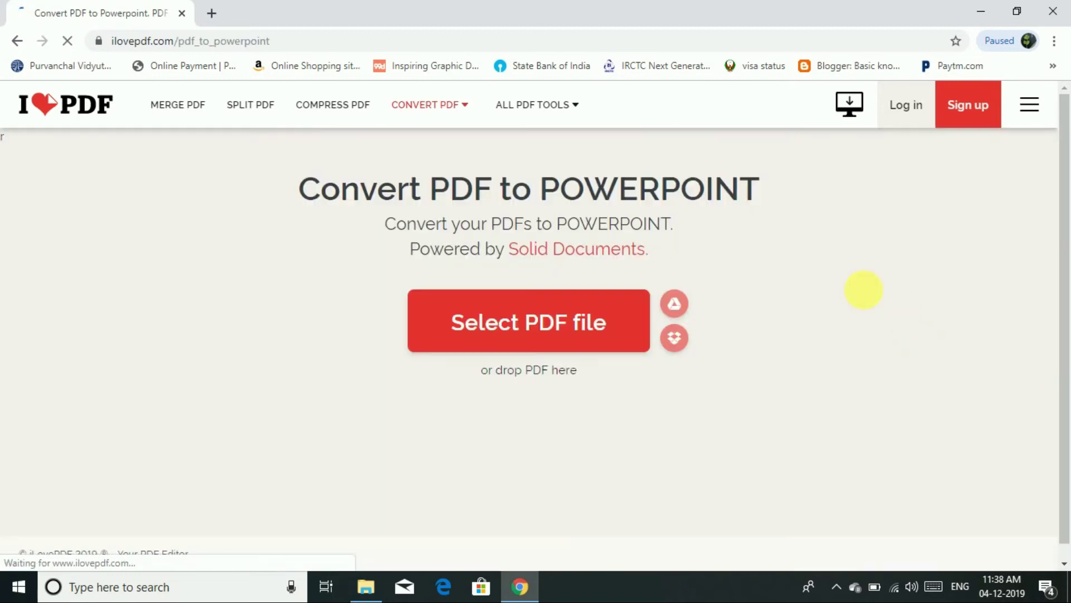
left_click(541, 321)
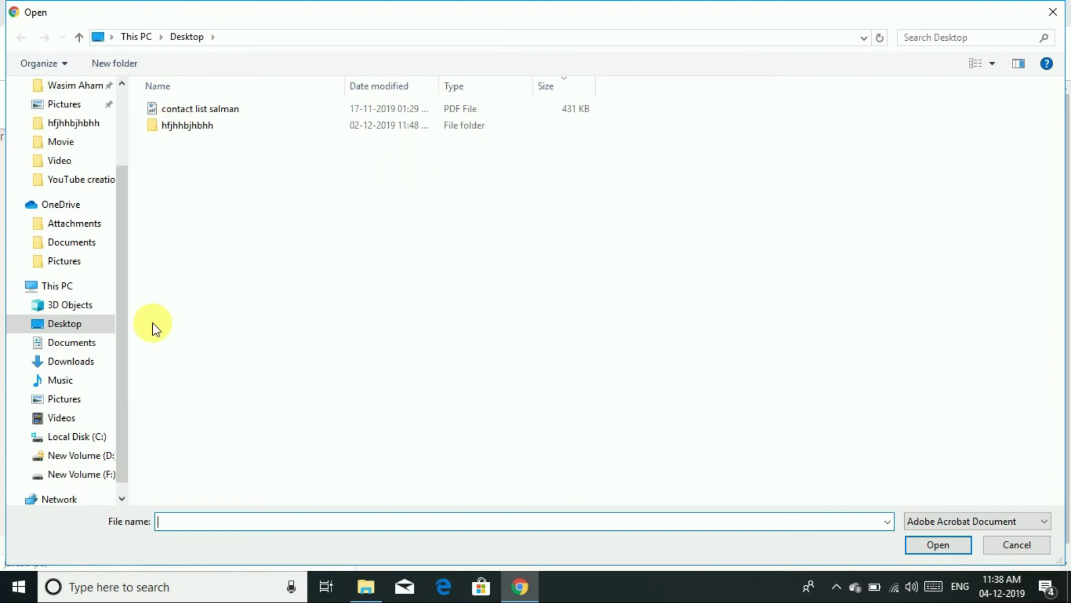
left_click(1053, 12)
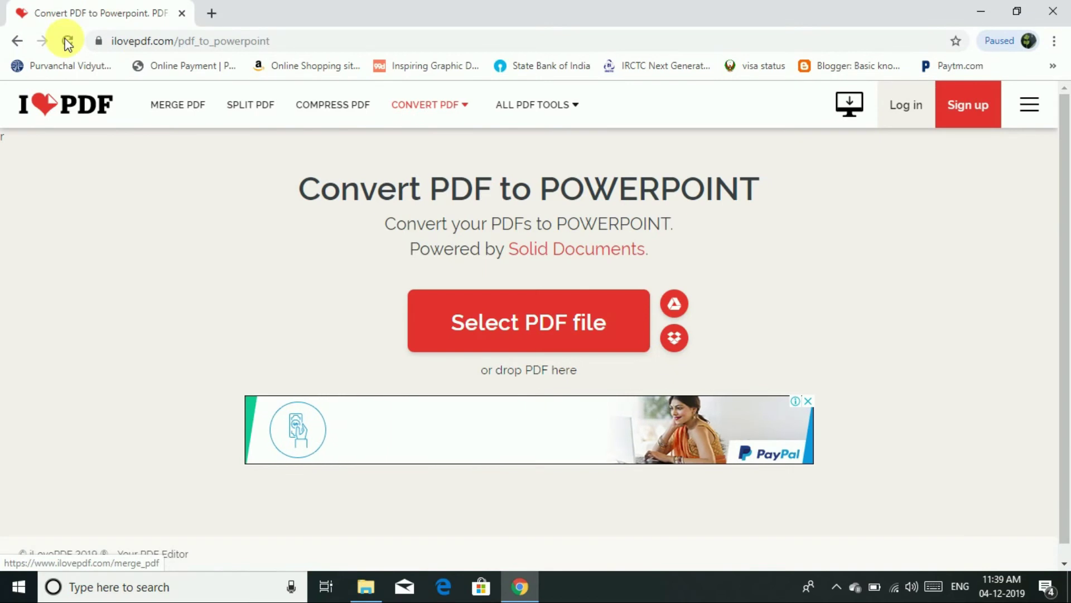
left_click(20, 41)
- Scroll down the home page to view tools like Watermark, Protect PDF and Repair PDF
scroll(260, 391, "down", 3)
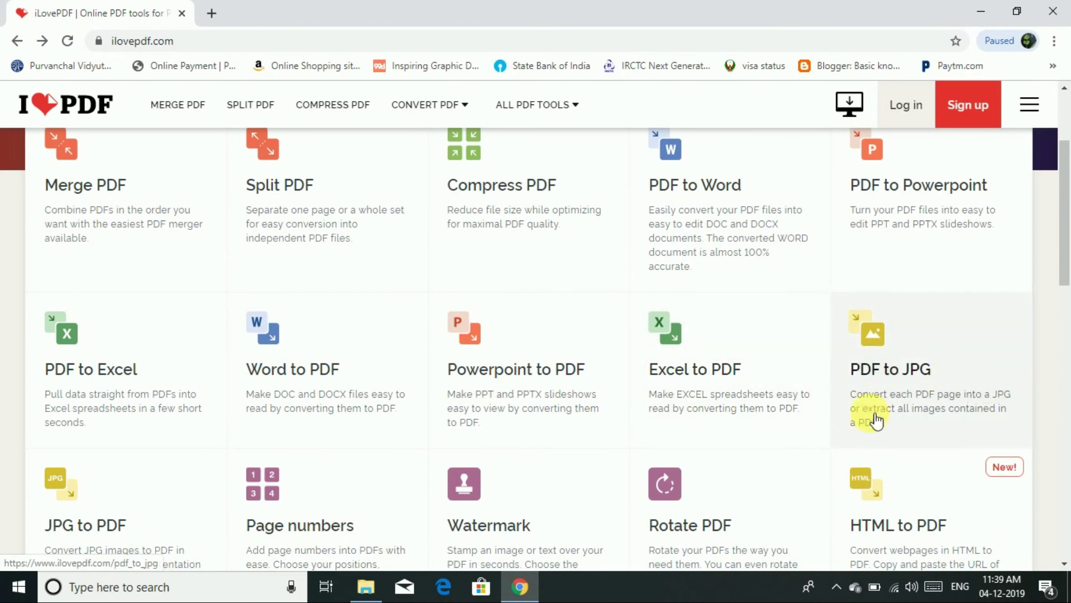
scroll(83, 438, "down", 1)
scroll(82, 438, "down", 5)
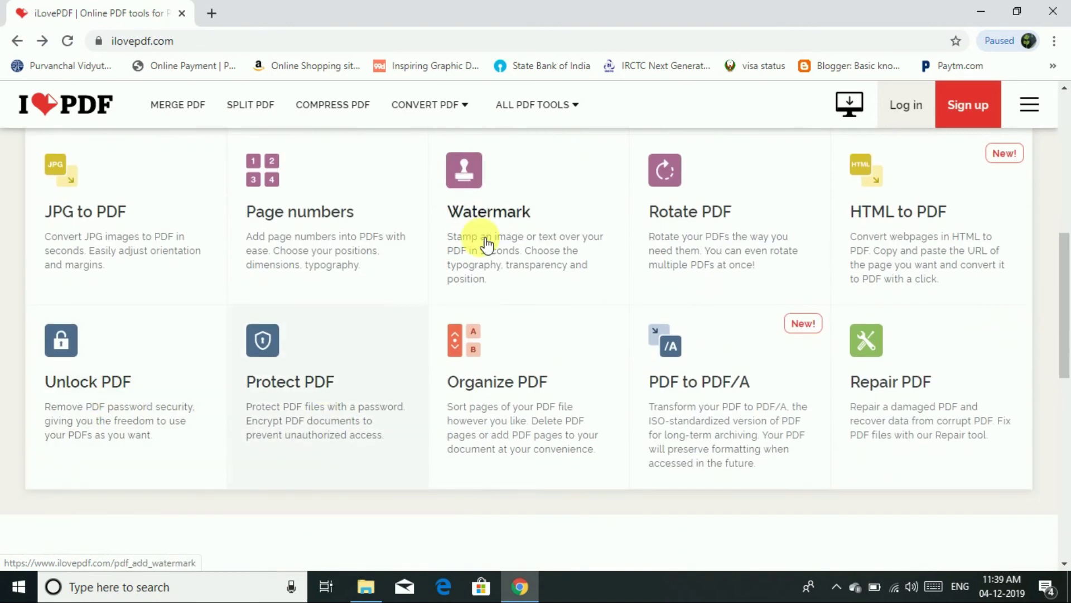